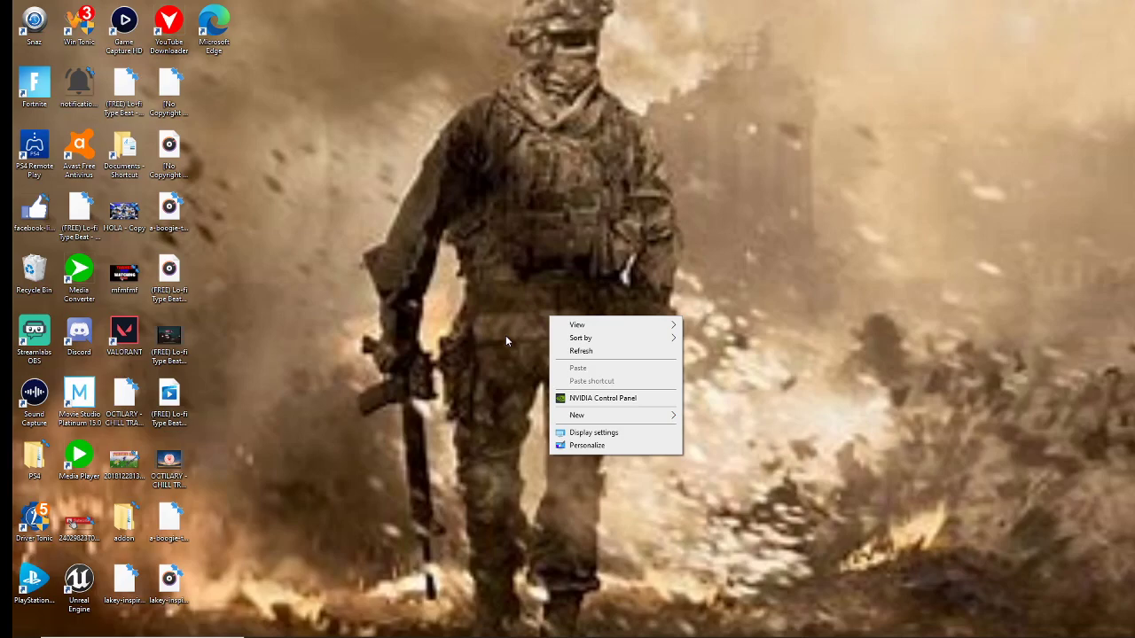
Launch NVIDIA Control Panel from the desktop context menu, landing on Change Resolution
{"action": "left_click", "coordinate": [530, 306]}
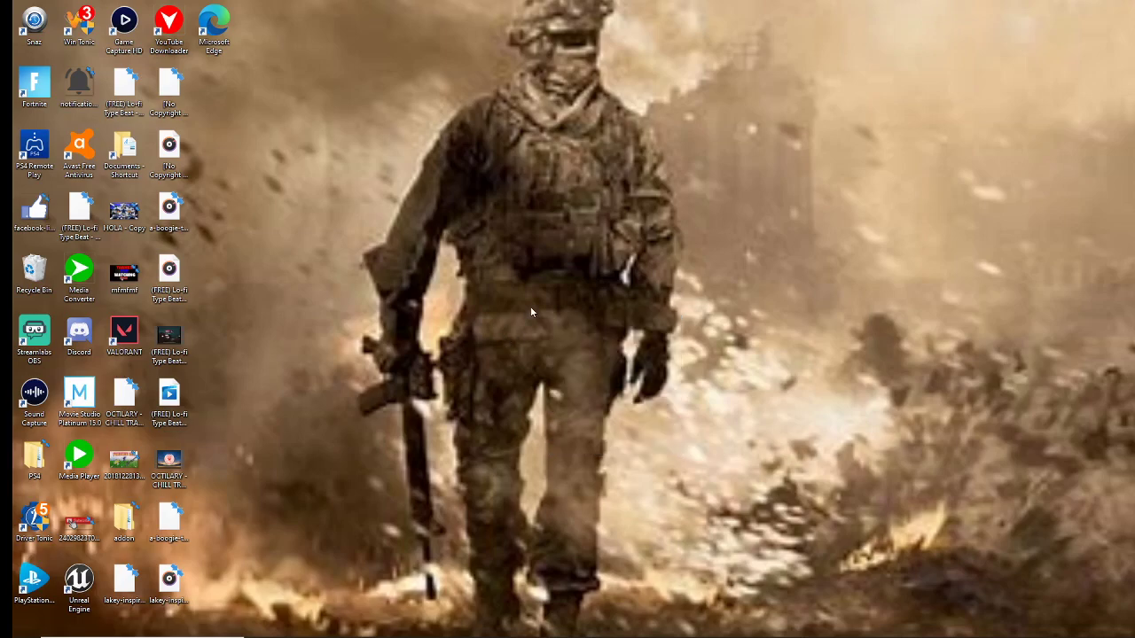
{"action": "right_click", "coordinate": [527, 304]}
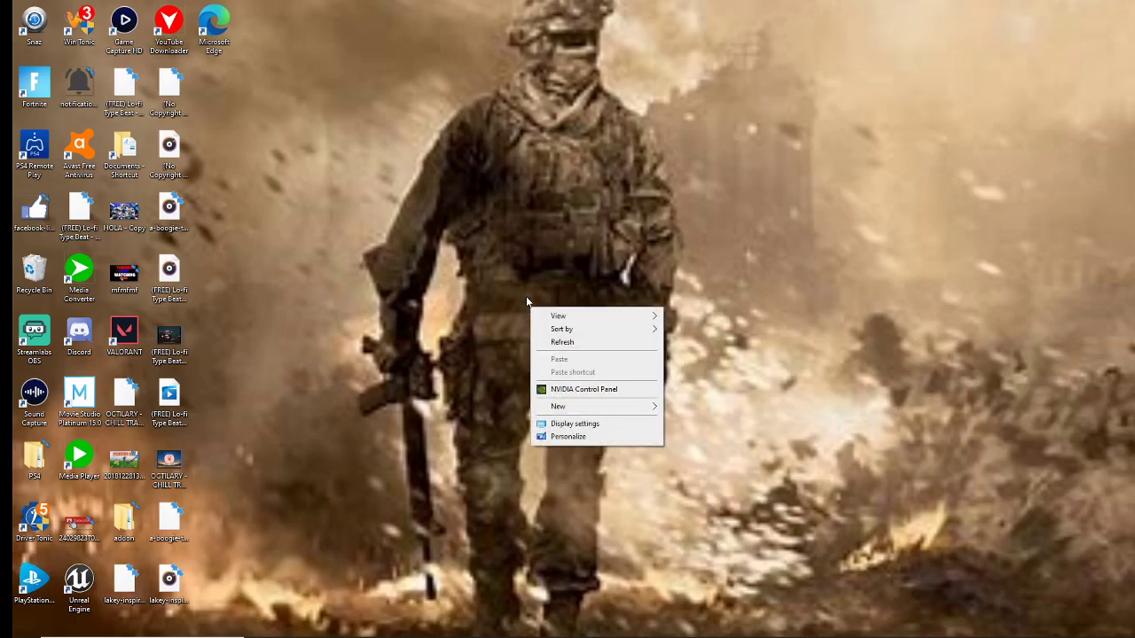
{"action": "left_click", "coordinate": [605, 392]}
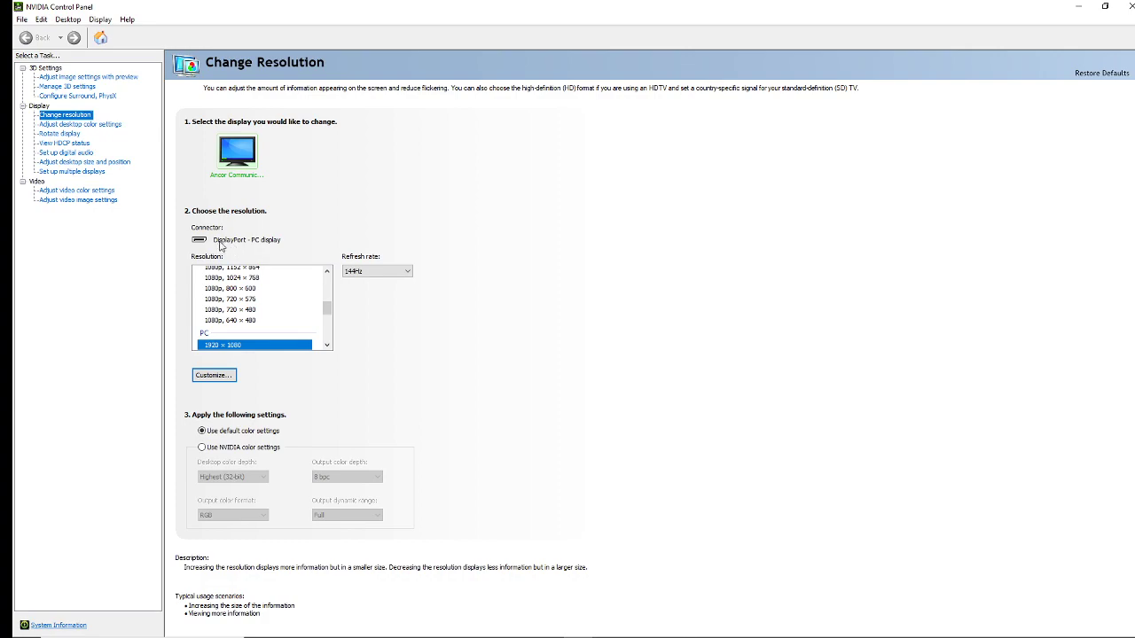
Choose the 1080p, 1920 x 1080 (native) resolution and check its refresh rates, which max out at 60Hz
{"action": "left_click_drag", "start_coordinate": [331, 308], "coordinate": [333, 277]}
{"action": "left_click", "coordinate": [289, 284]}
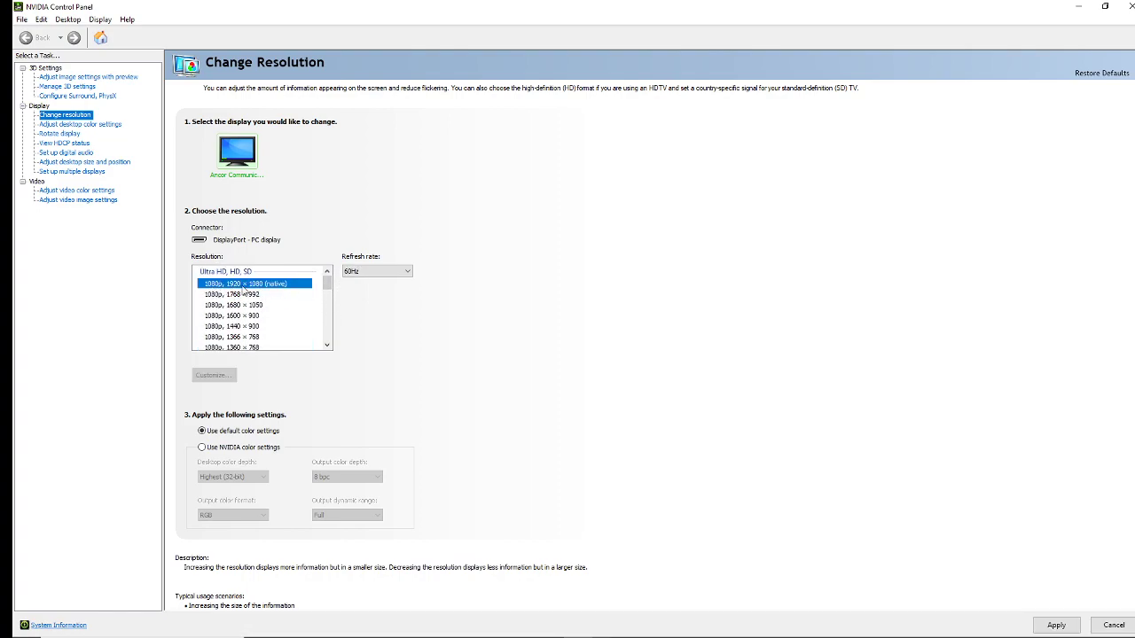
{"action": "left_click", "coordinate": [348, 273]}
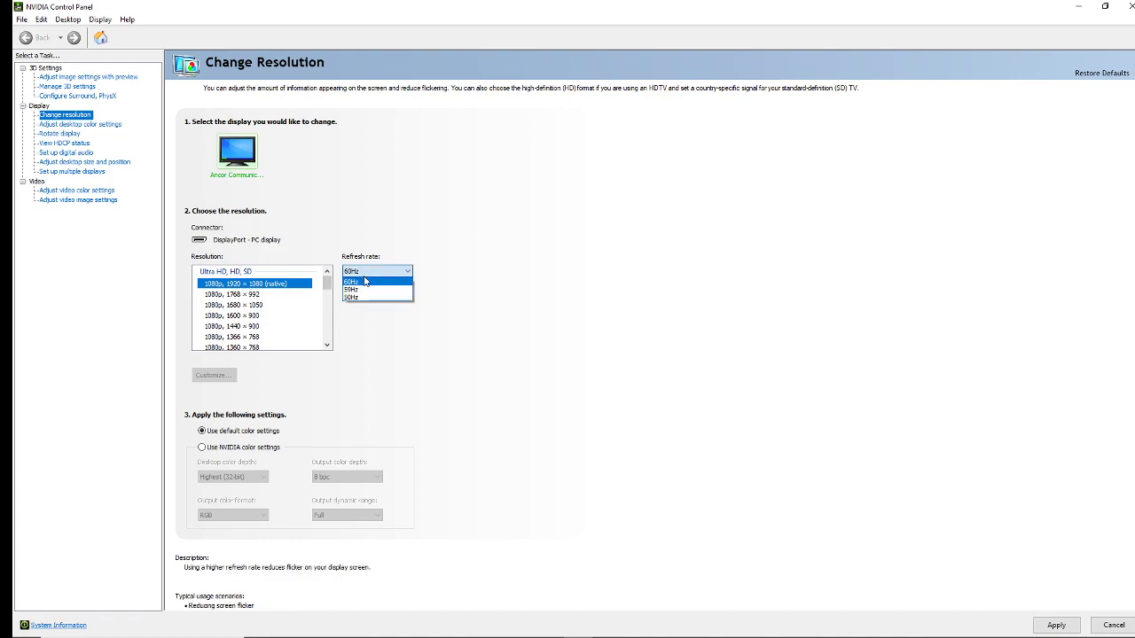
{"action": "left_click", "coordinate": [363, 283]}
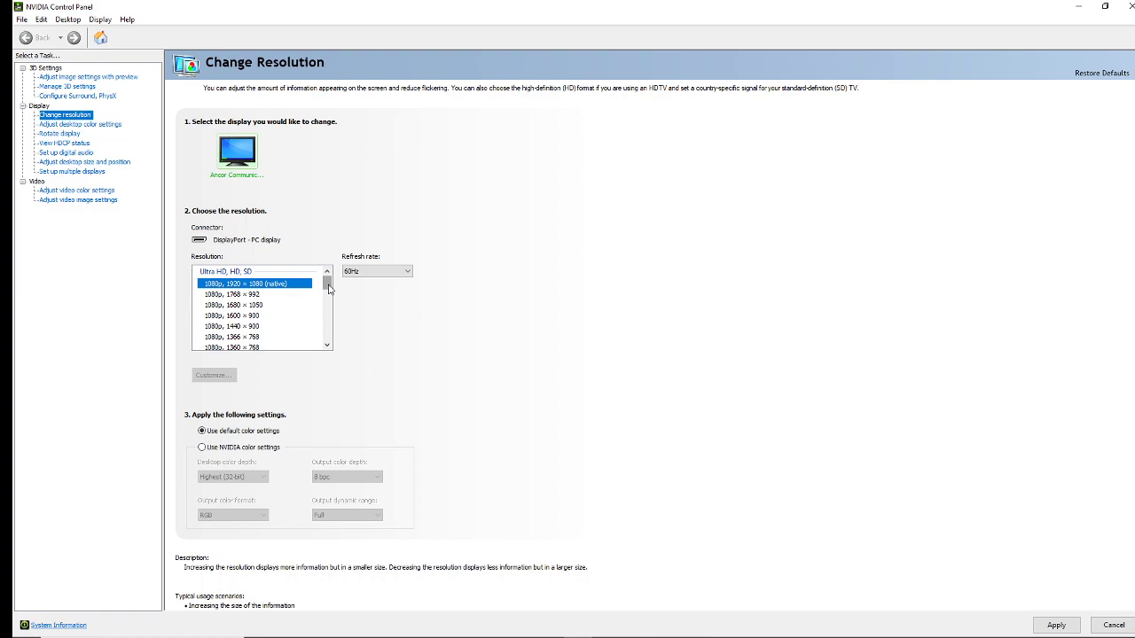
{"action": "left_click_drag", "start_coordinate": [328, 288], "coordinate": [325, 312]}
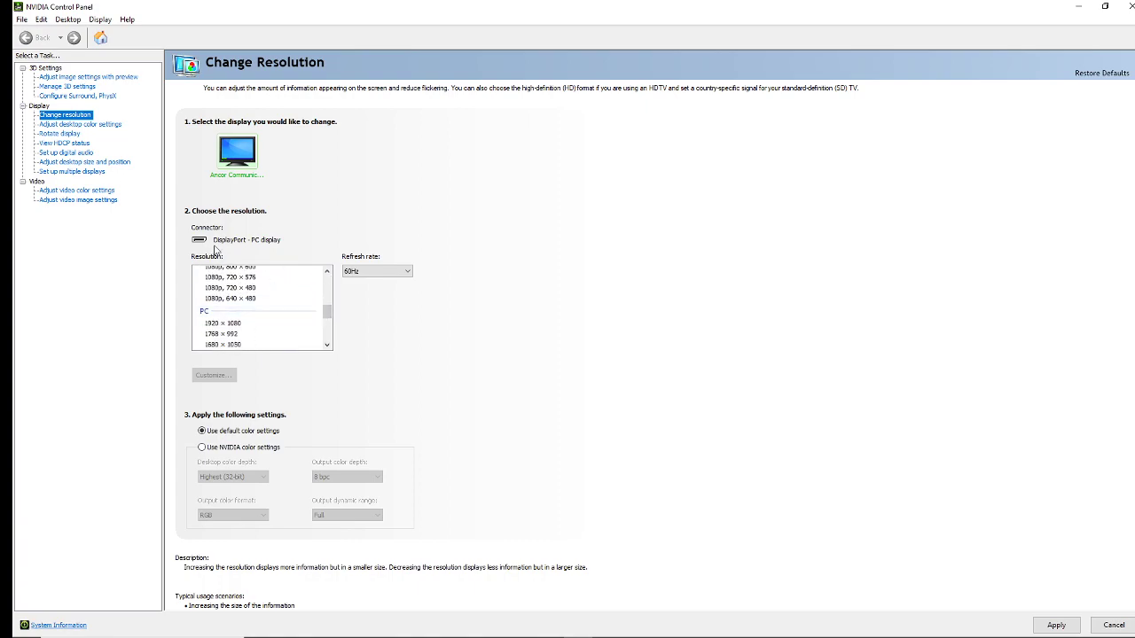
Select the PC 1920 × 1080 resolution and confirm the refresh rate stays at 144Hz
{"action": "left_click", "coordinate": [250, 324]}
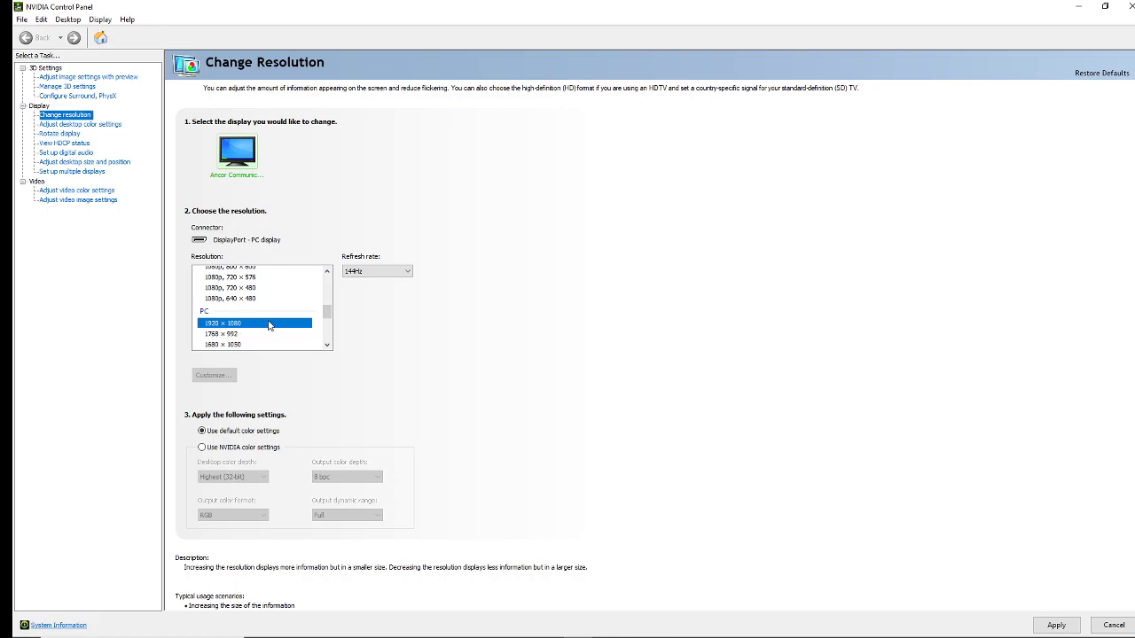
{"action": "left_click", "coordinate": [401, 272]}
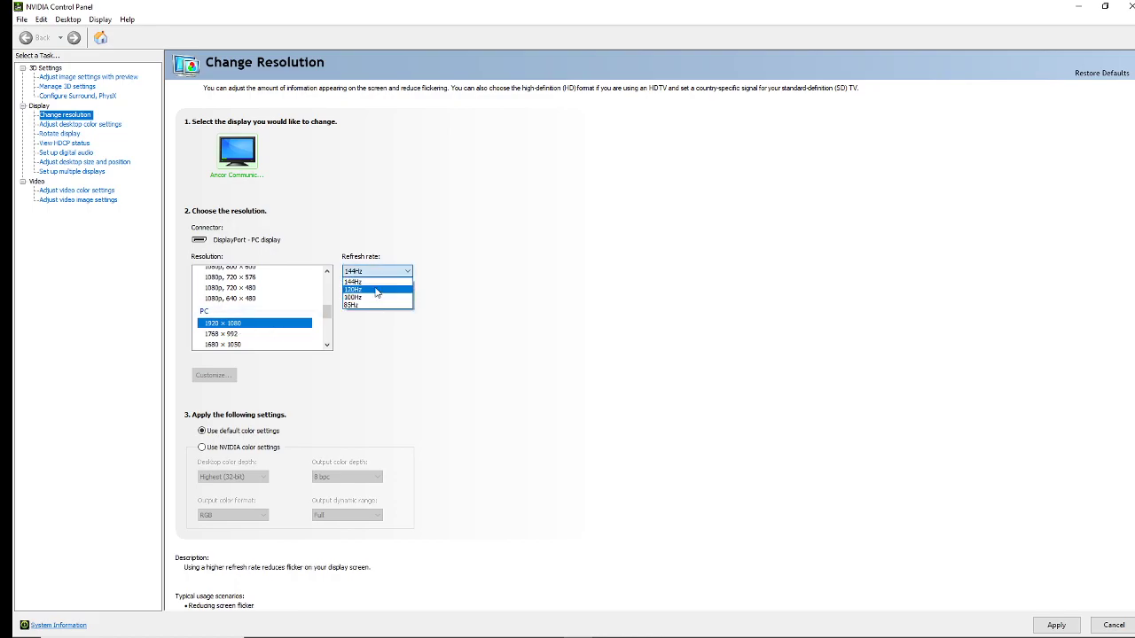
{"action": "left_click", "coordinate": [372, 281]}
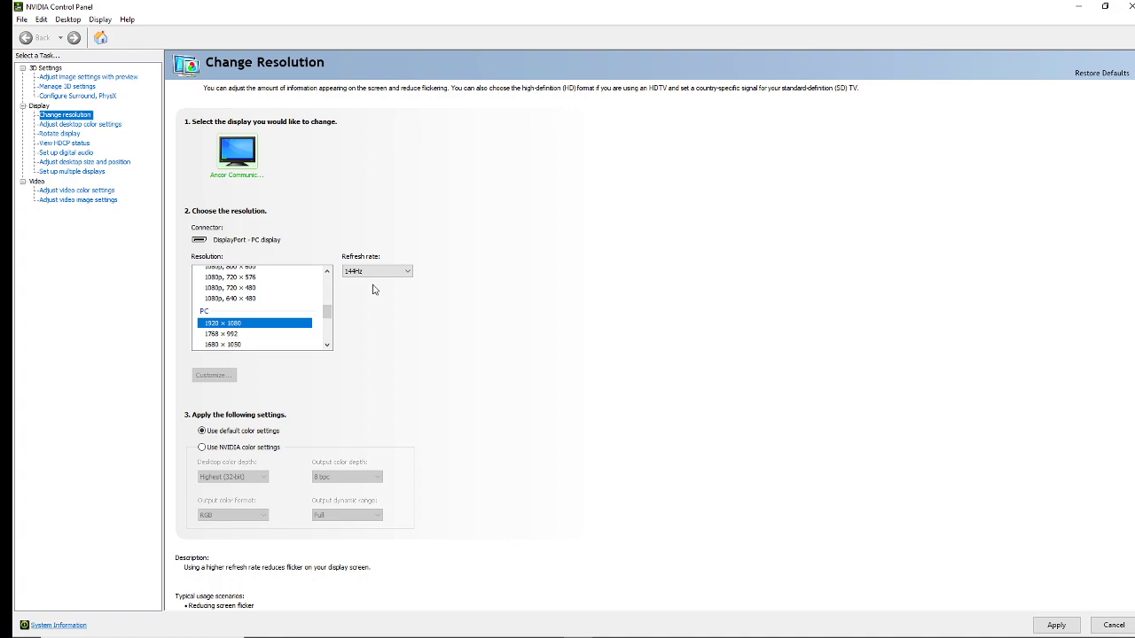
{"action": "left_click", "coordinate": [408, 270]}
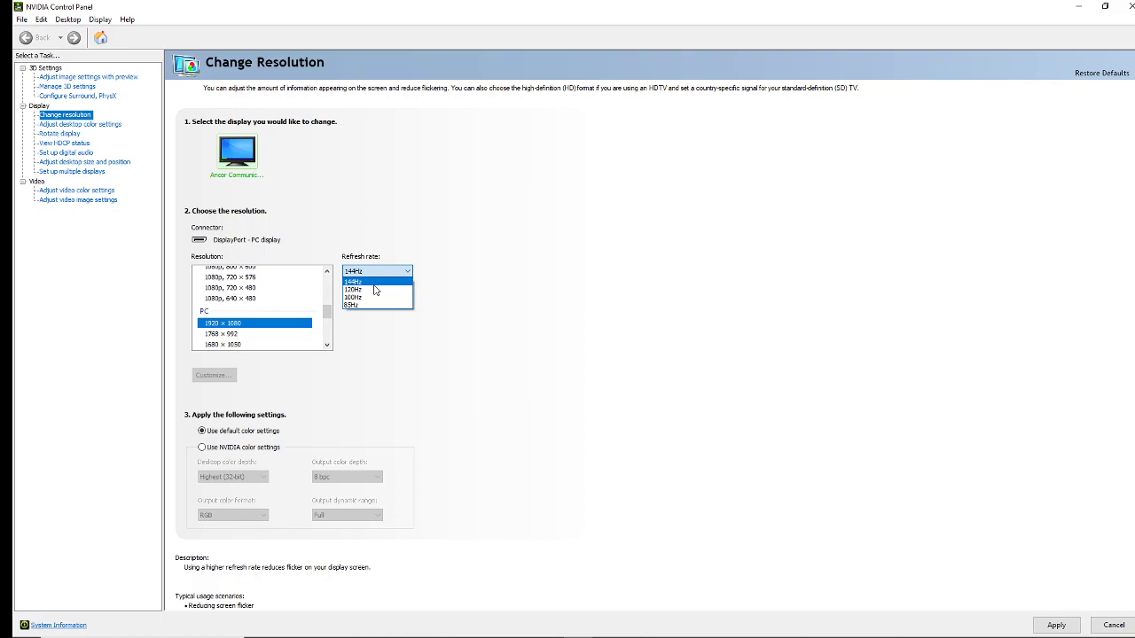
{"action": "left_click", "coordinate": [331, 323]}
Recheck that 144Hz is the refresh rate, then close NVIDIA Control Panel
{"action": "left_click", "coordinate": [328, 326]}
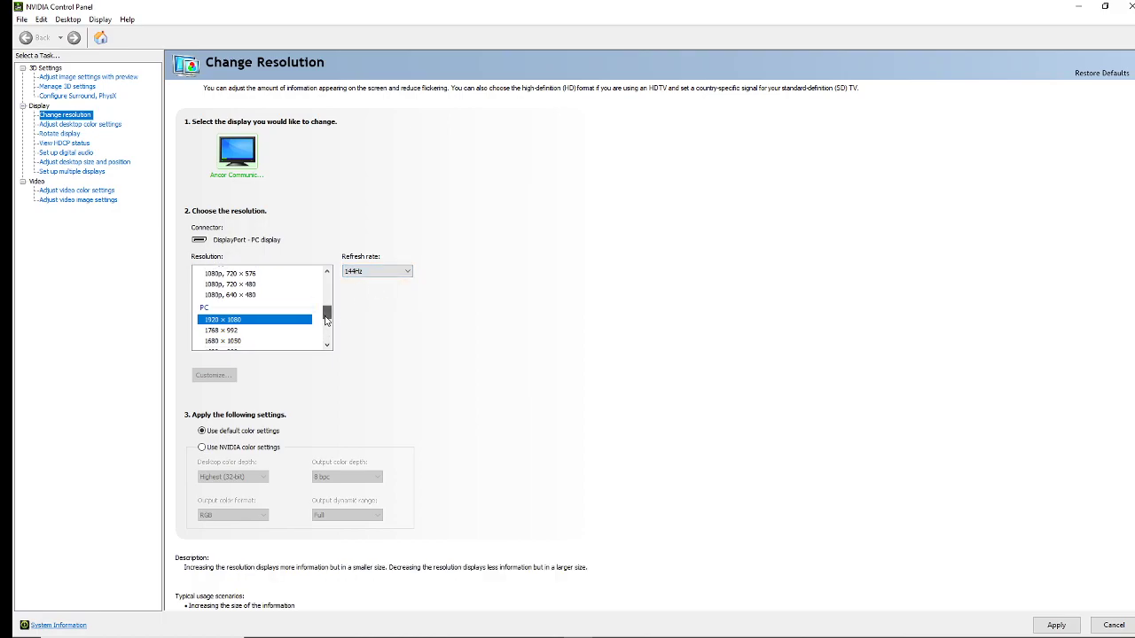
{"action": "mouse_move", "coordinate": [327, 328]}
{"action": "left_mouse_down"}
{"action": "mouse_move", "coordinate": [329, 347]}
{"action": "mouse_move", "coordinate": [326, 321]}
{"action": "left_mouse_up"}
{"action": "left_click", "coordinate": [387, 272]}
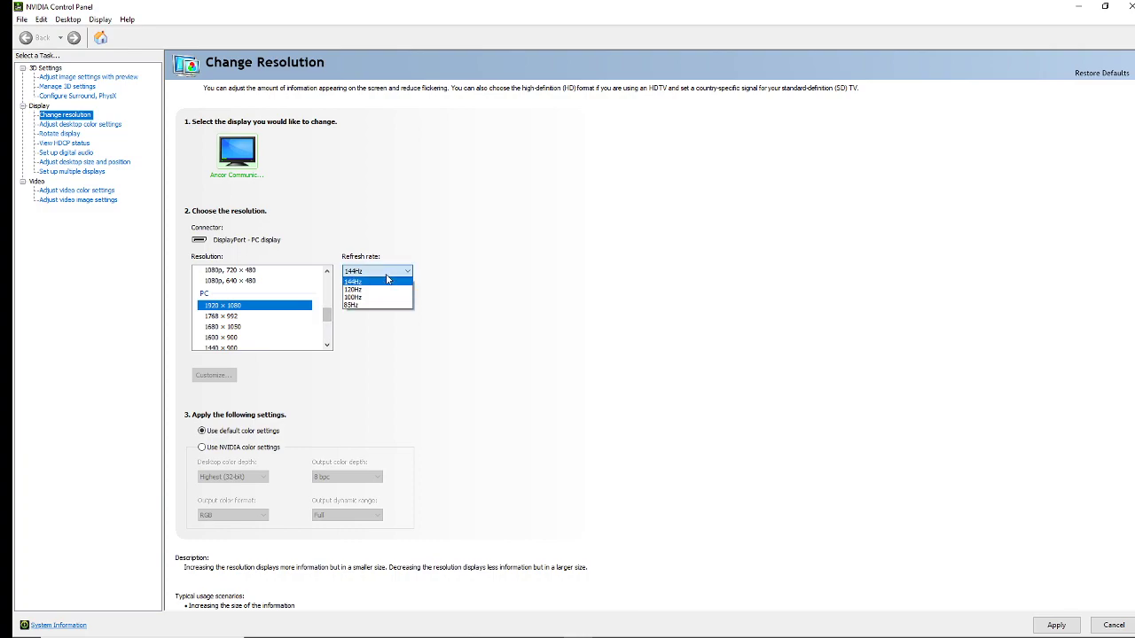
{"action": "left_click", "coordinate": [389, 282]}
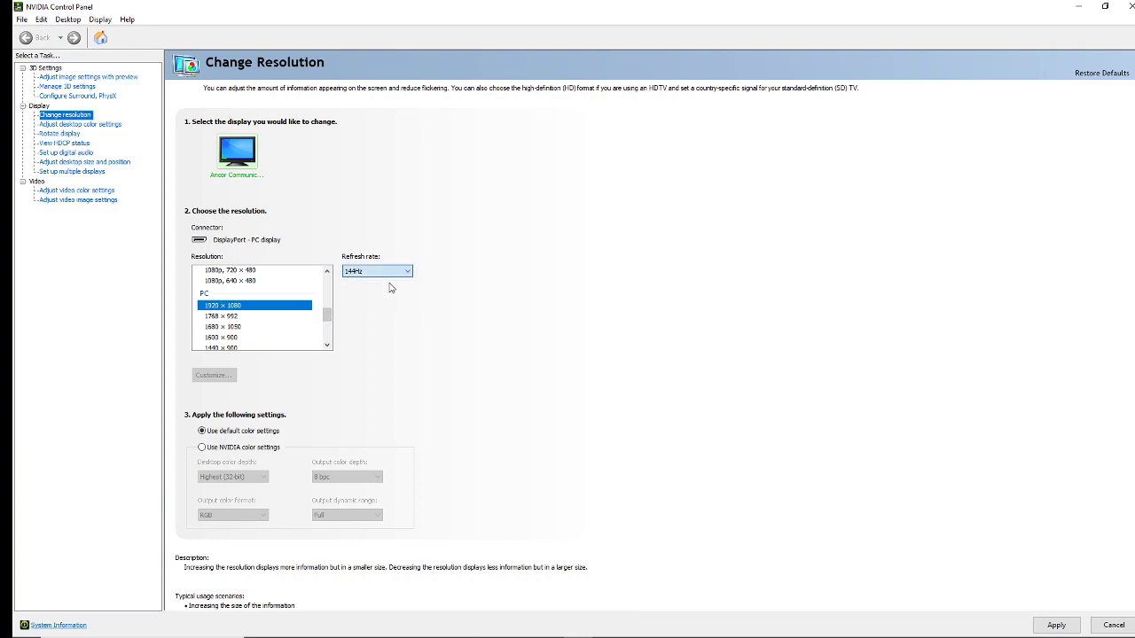
{"action": "left_click", "coordinate": [1130, 6]}
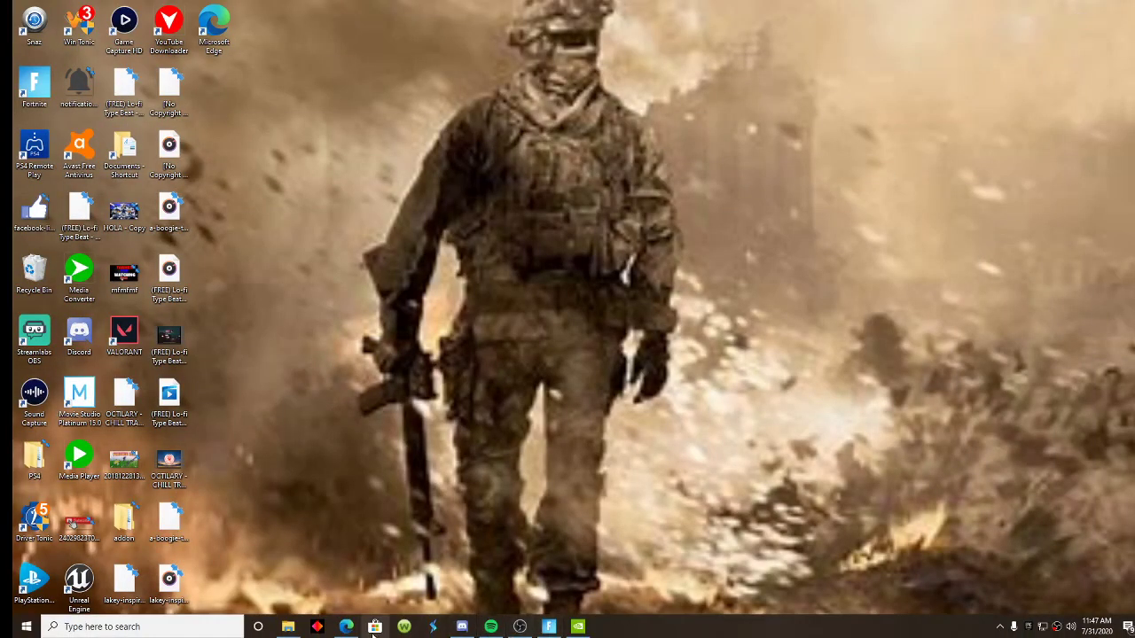
Return to Edge's Bing results for 'can a dual dvi cable run 144 Hz' and empty the search box
{"action": "mouse_move", "coordinate": [345, 629]}
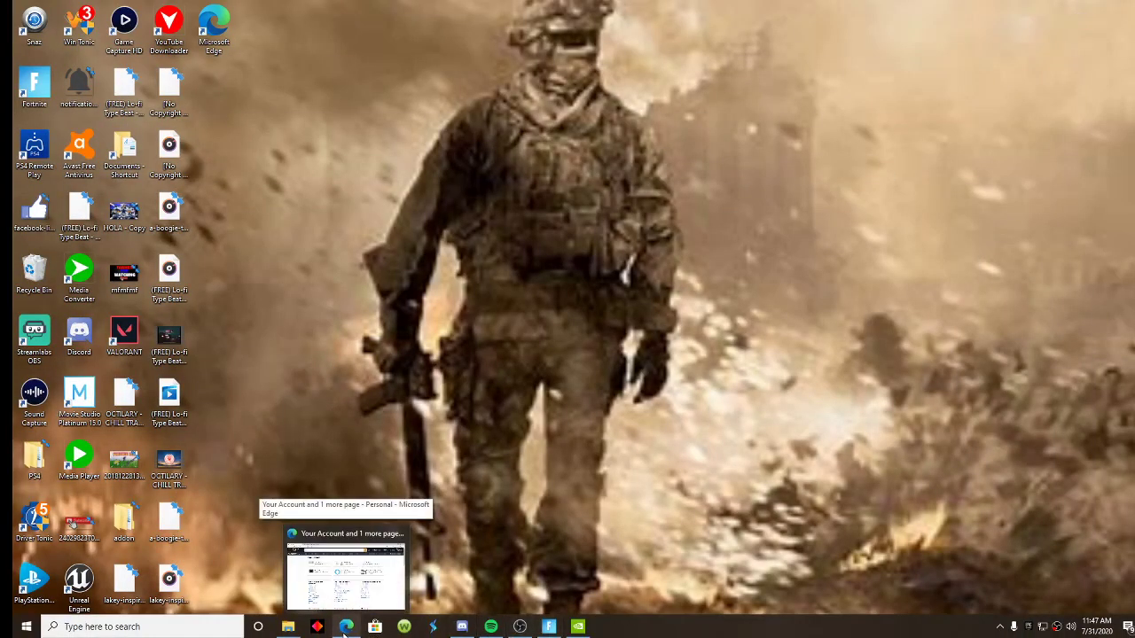
{"action": "left_click", "coordinate": [345, 629]}
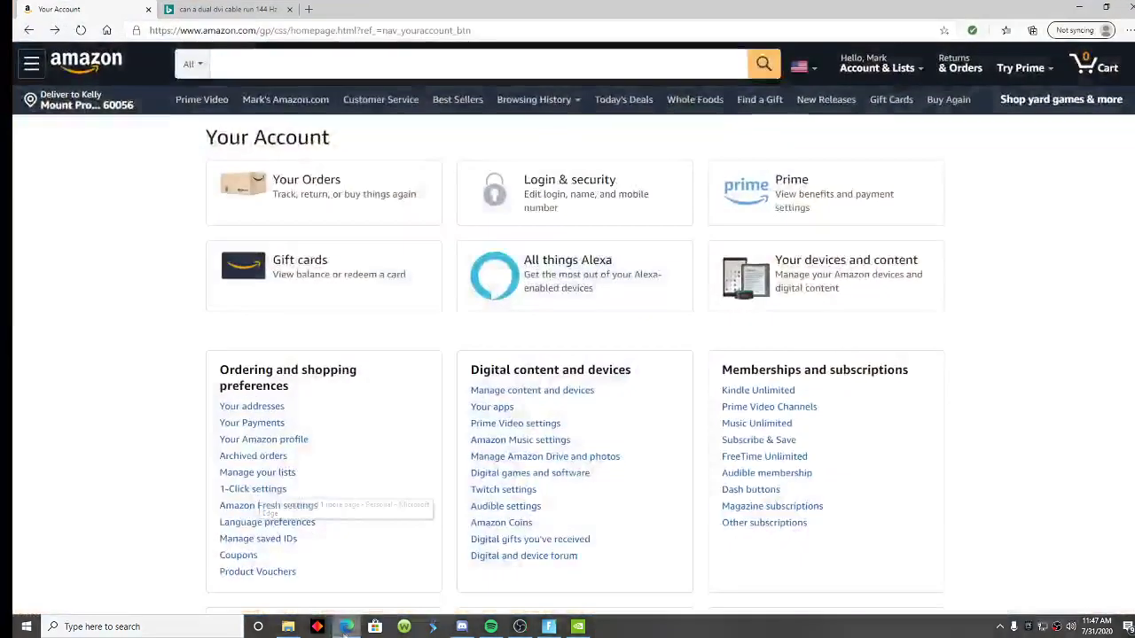
{"action": "left_click", "coordinate": [29, 31]}
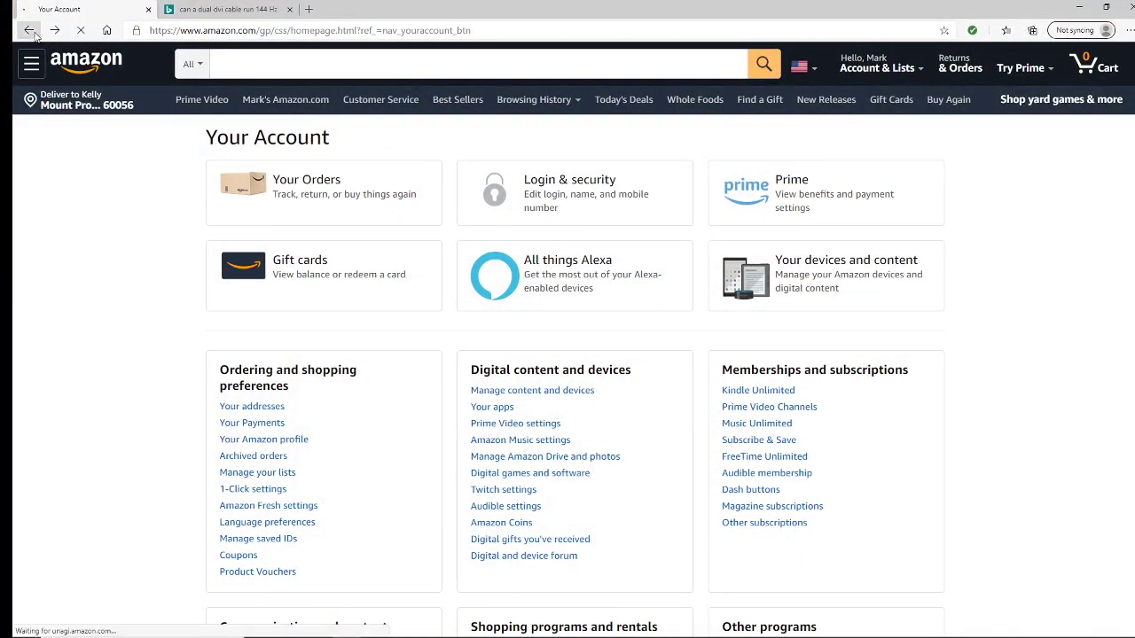
{"action": "left_click", "coordinate": [226, 9]}
{"action": "left_click_drag", "start_coordinate": [273, 64], "coordinate": [87, 82]}
{"action": "key", "text": "BackSpace"}
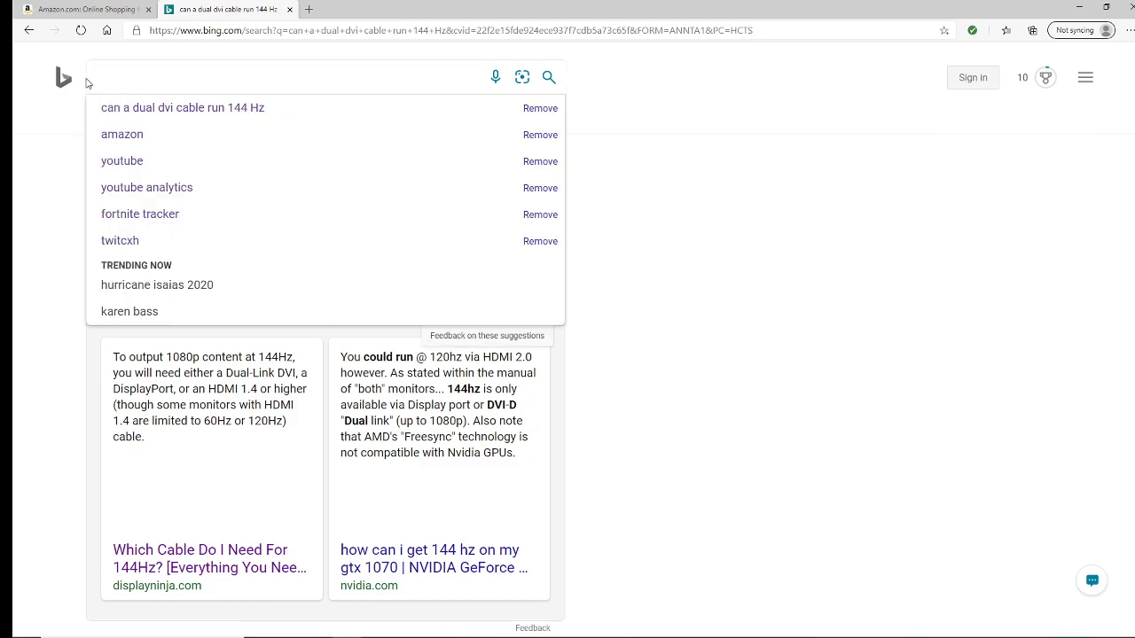
Search Bing for 'How much Hz can a normal HDMI run' and highlight the Standard Speed HDMI Cable rating
{"action": "type", "text": "H"}
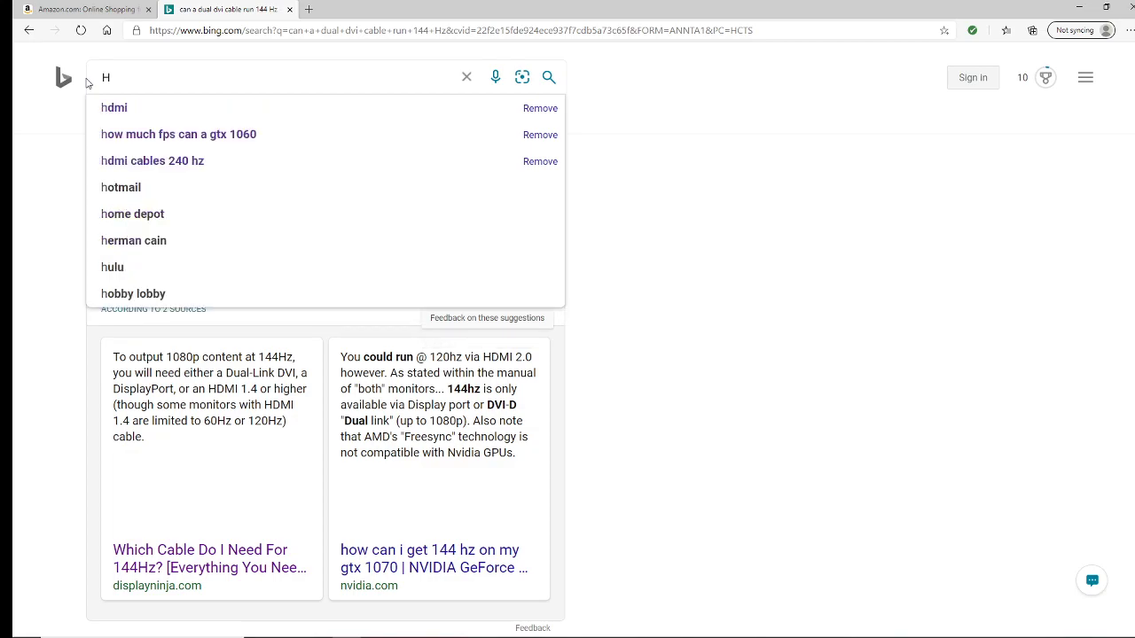
{"action": "type", "text": "ow much Hz can a no"}
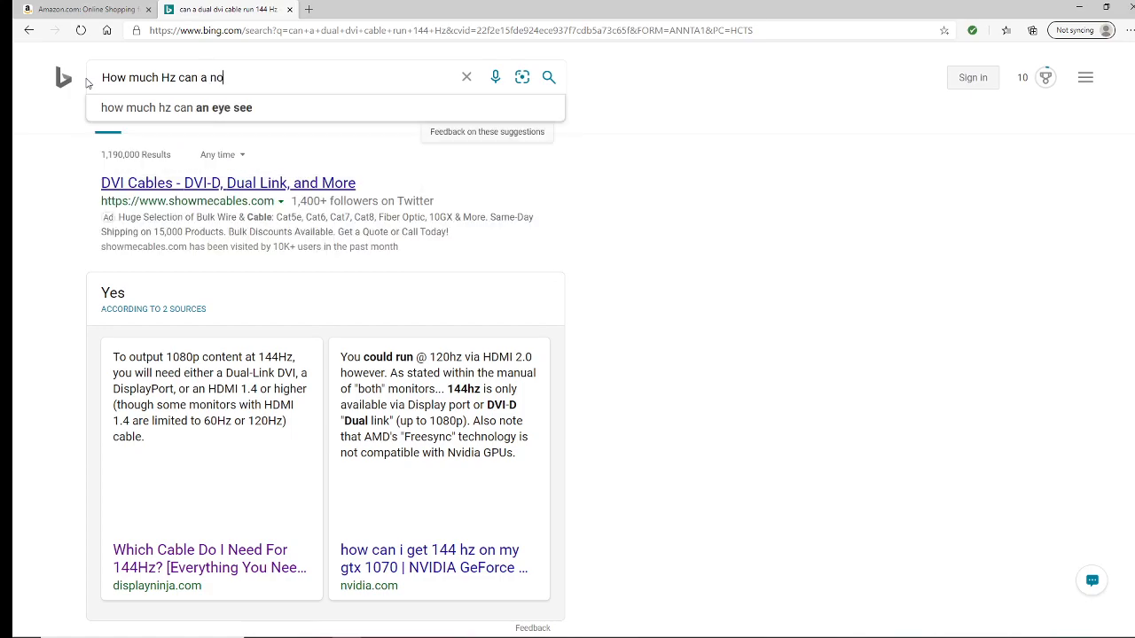
{"action": "type", "text": "rmal HDMI run"}
{"action": "key", "text": "Return"}
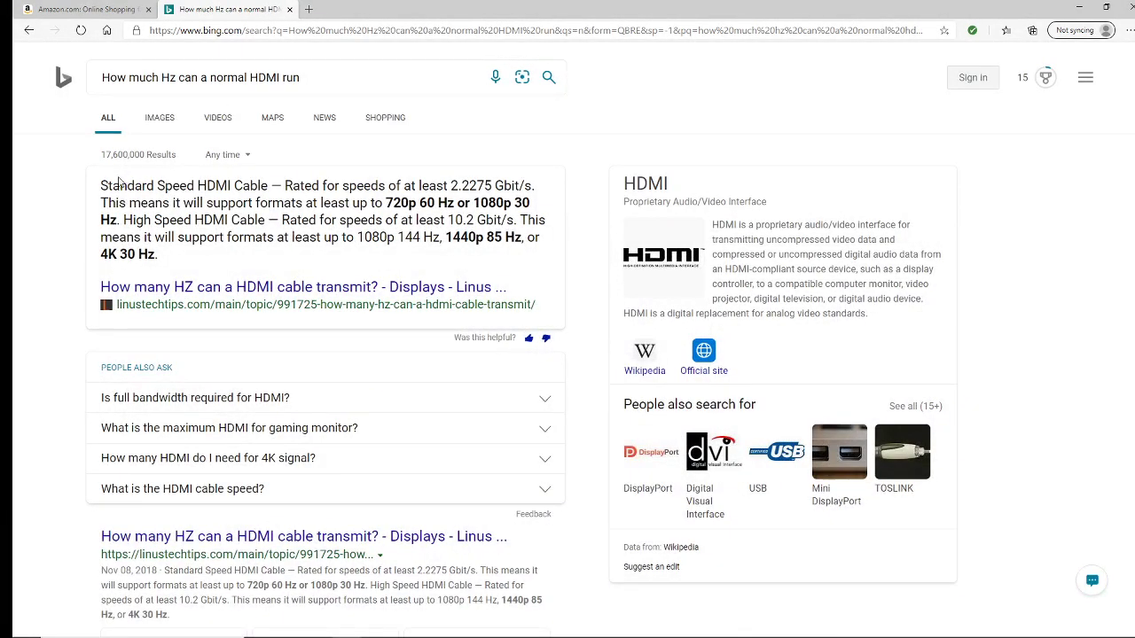
{"action": "left_click_drag", "start_coordinate": [113, 185], "coordinate": [458, 202]}
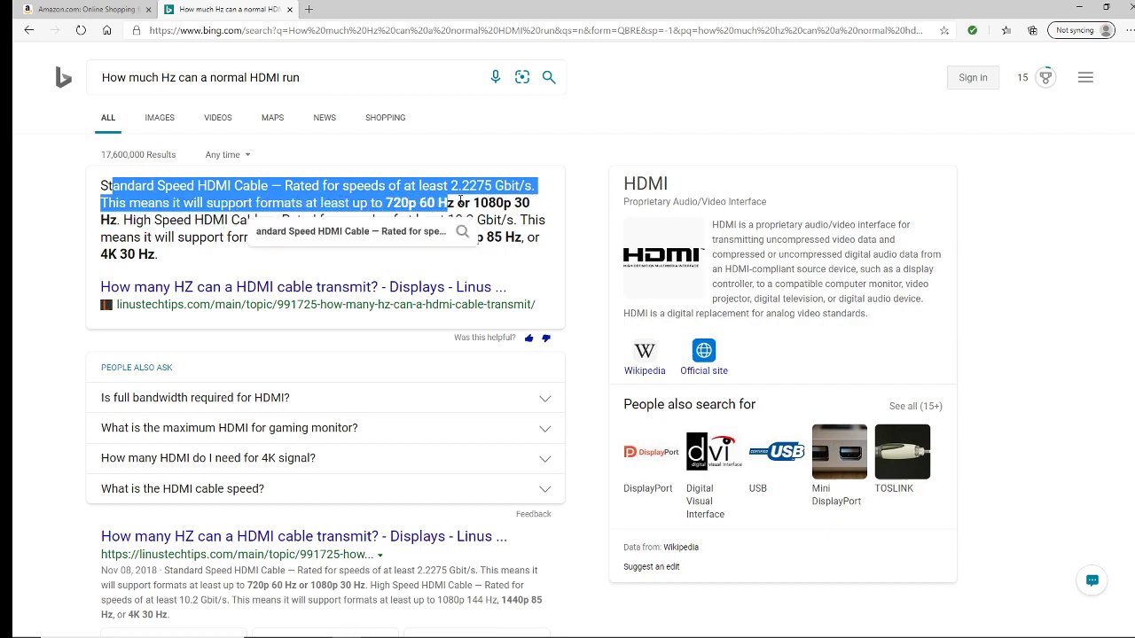
{"action": "left_click", "coordinate": [458, 202]}
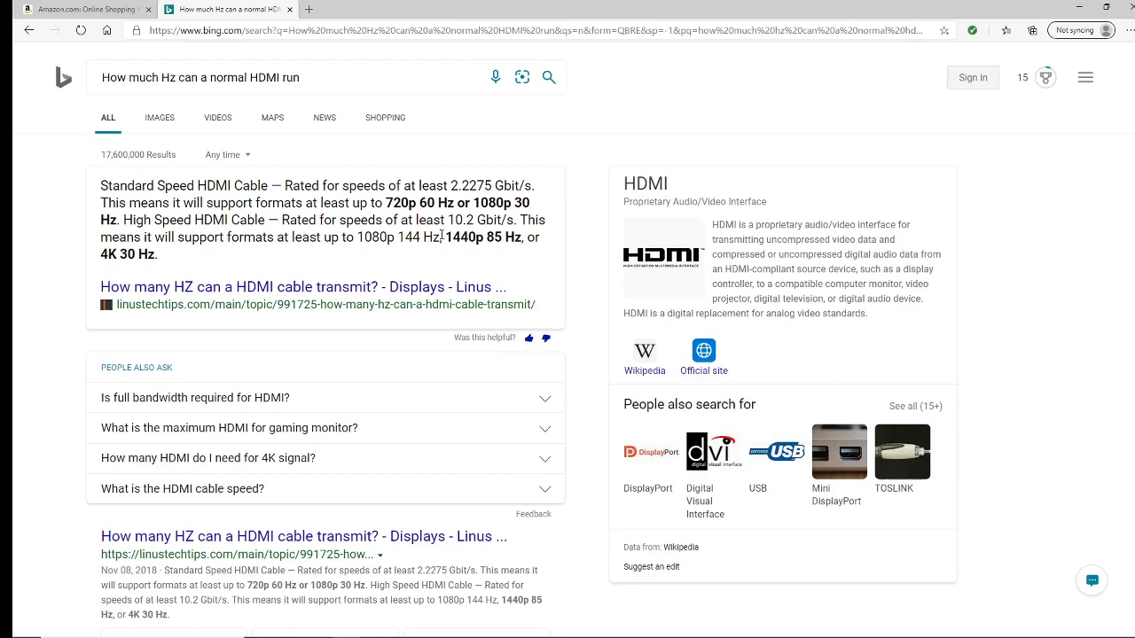
Highlight the High Speed HDMI rating, then expand 'Is full bandwidth required for HDMI?' noting HDMI 1.4's 60 Hz limit
{"action": "left_click_drag", "start_coordinate": [532, 236], "coordinate": [443, 186]}
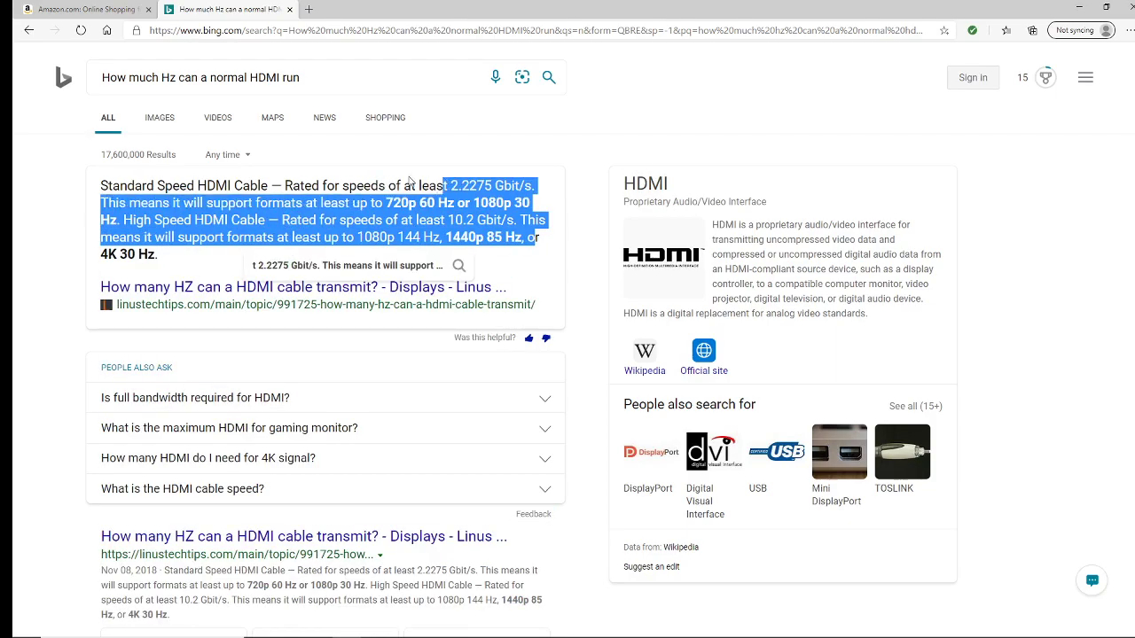
{"action": "left_click", "coordinate": [388, 157]}
{"action": "left_click", "coordinate": [323, 398]}
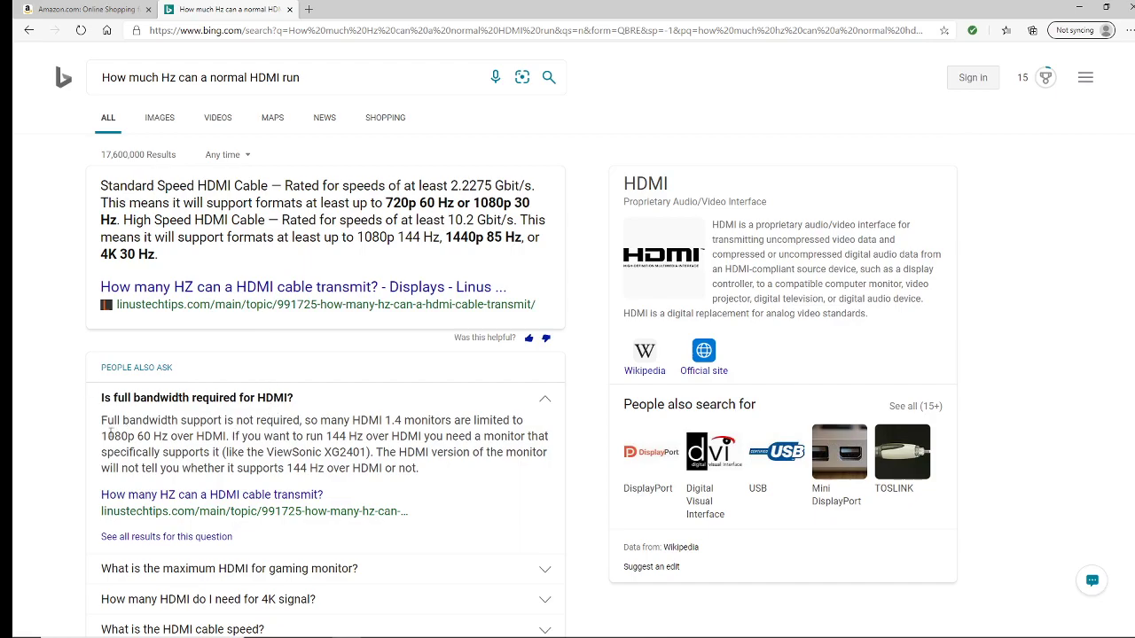
{"action": "left_click_drag", "start_coordinate": [102, 426], "coordinate": [18, 361]}
Collapse the bandwidth answer, glance over the Amazon tab, then close it
{"action": "left_click", "coordinate": [388, 404]}
{"action": "left_click", "coordinate": [129, 9]}
{"action": "scroll", "coordinate": [324, 69], "scroll_direction": "up", "scroll_amount": 2}
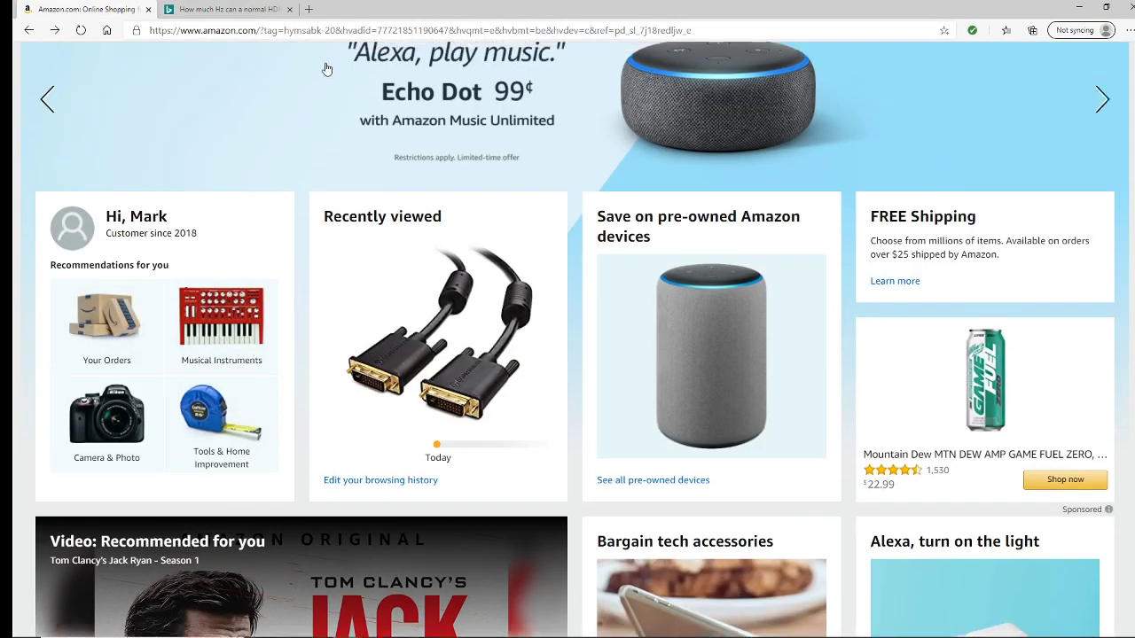
{"action": "left_click", "coordinate": [322, 74]}
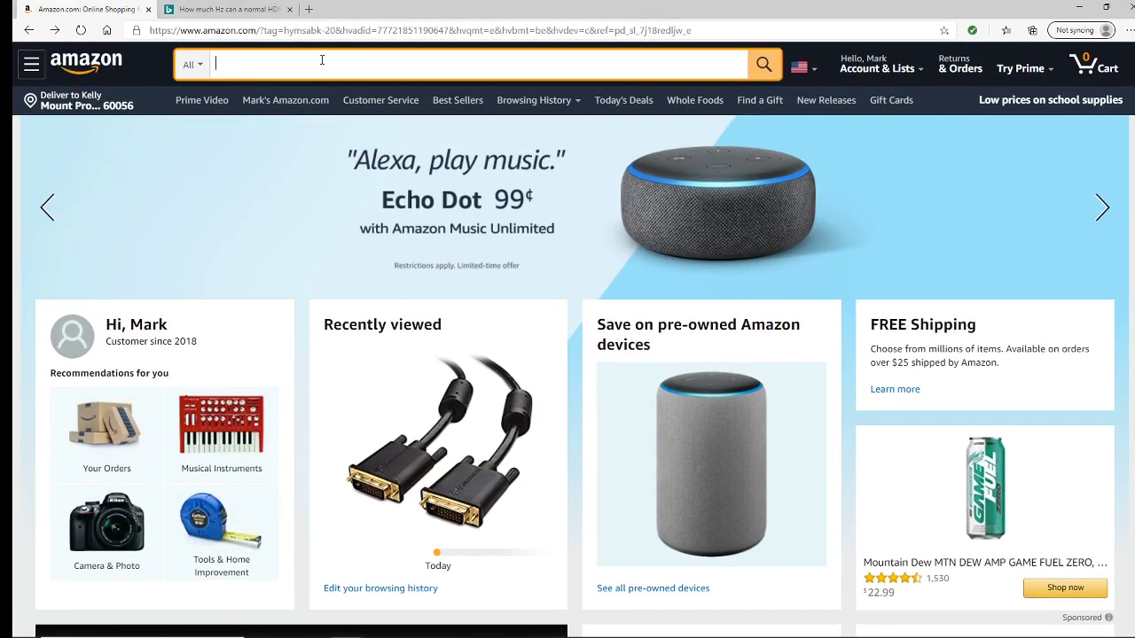
{"action": "left_click", "coordinate": [31, 64]}
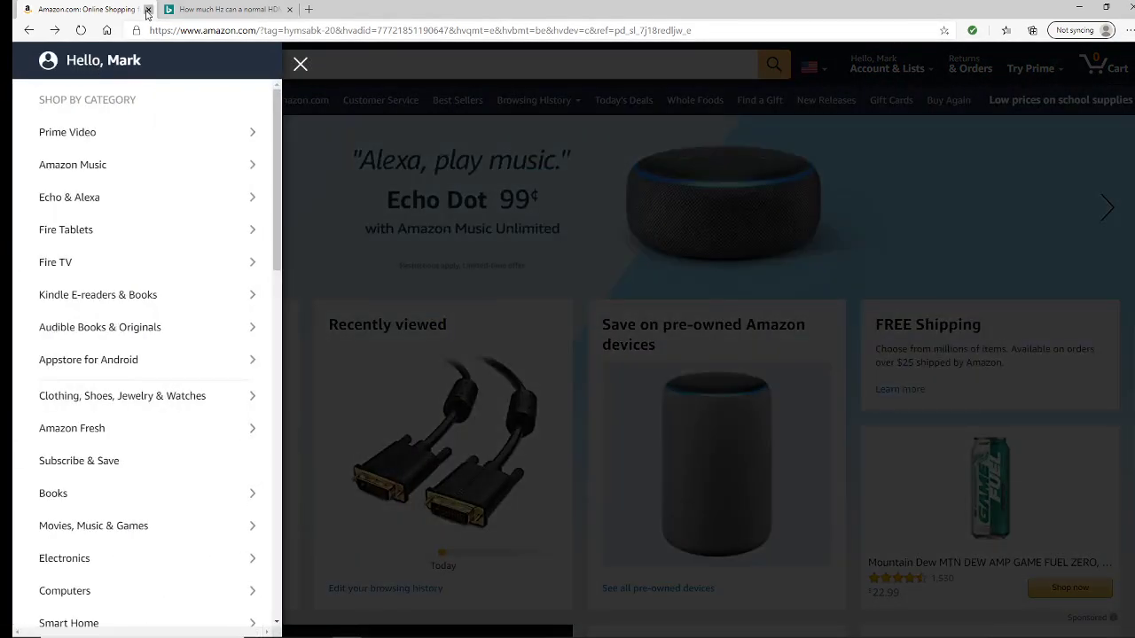
{"action": "left_click", "coordinate": [147, 10]}
Search 'amazon' in a new tab and open Amazon's official homepage
{"action": "left_click", "coordinate": [167, 10]}
{"action": "type", "text": "am"}
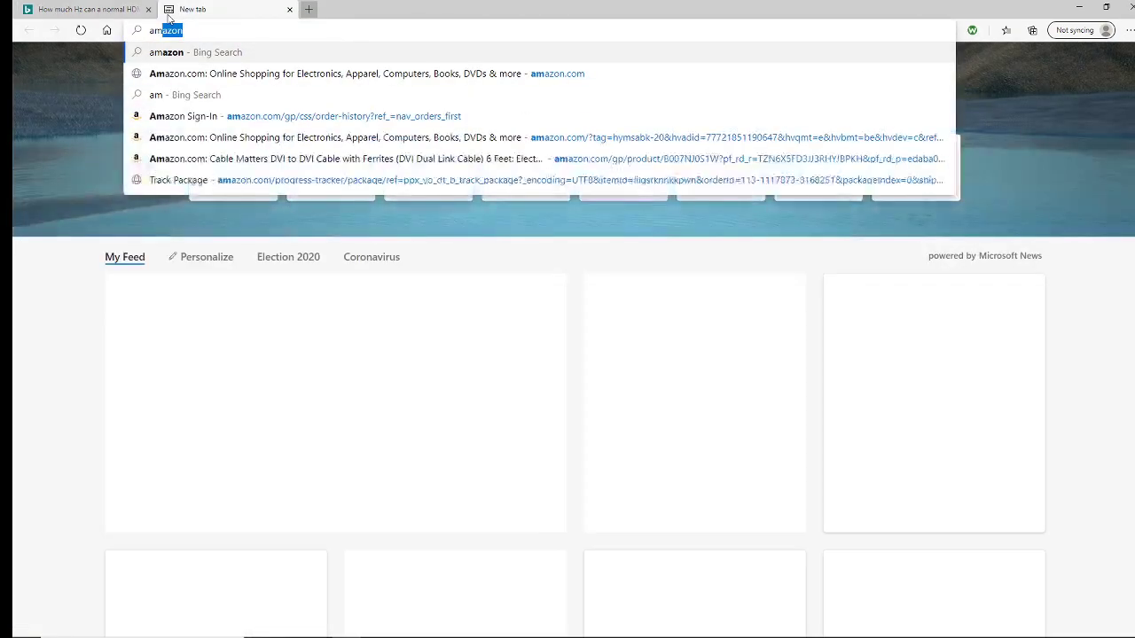
{"action": "type", "text": "azon"}
{"action": "key", "text": "Return"}
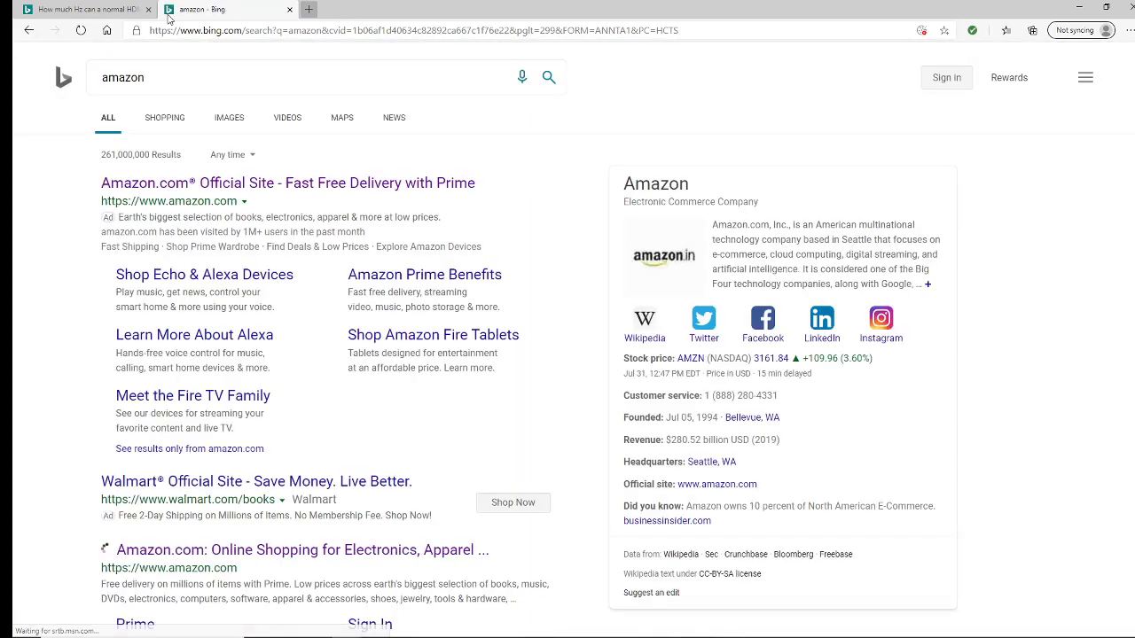
{"action": "left_click", "coordinate": [337, 185]}
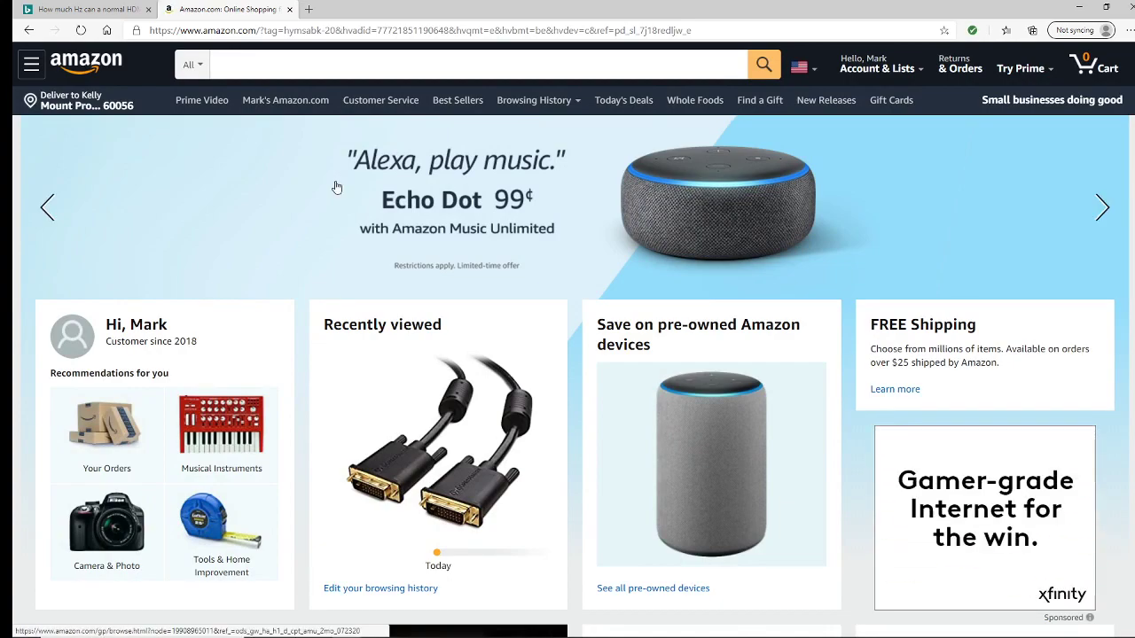
{"action": "scroll", "coordinate": [367, 310], "scroll_direction": "down", "scroll_amount": 3}
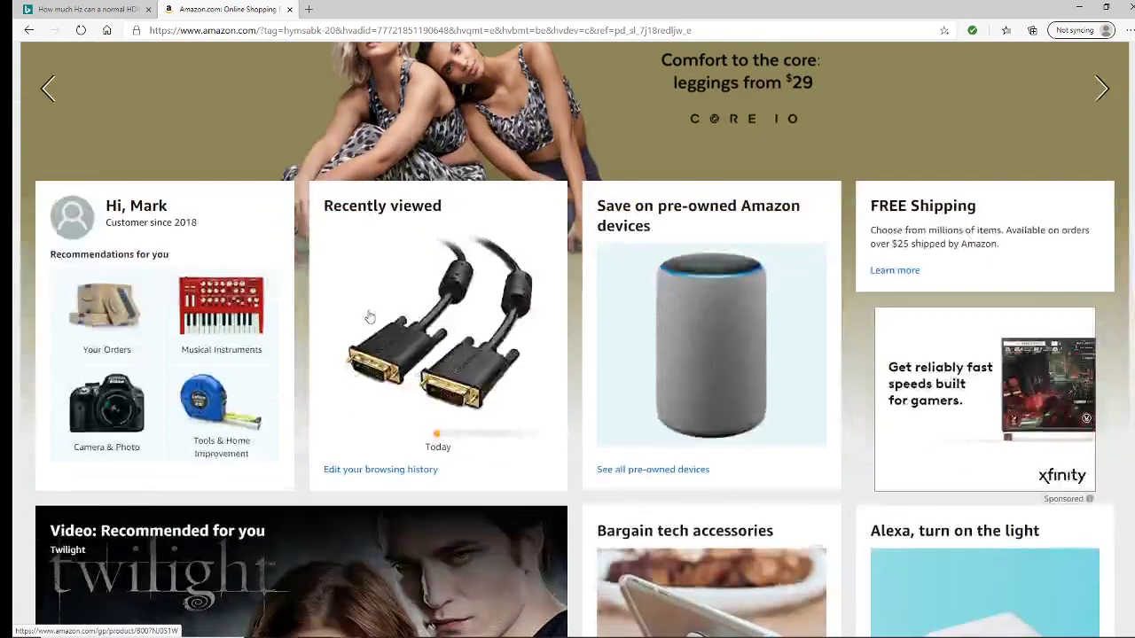
{"action": "scroll", "coordinate": [377, 295], "scroll_direction": "up", "scroll_amount": 3}
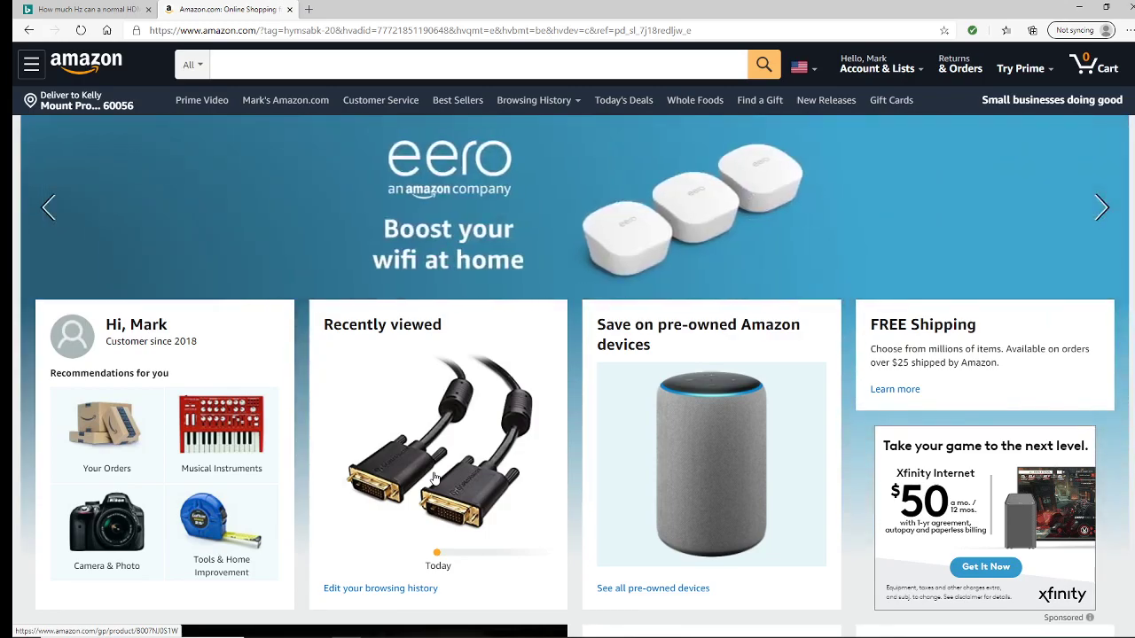
Open the recently viewed Cable Matters dual-link DVI cable page and highlight its 144hz support bullet
{"action": "left_click", "coordinate": [433, 477]}
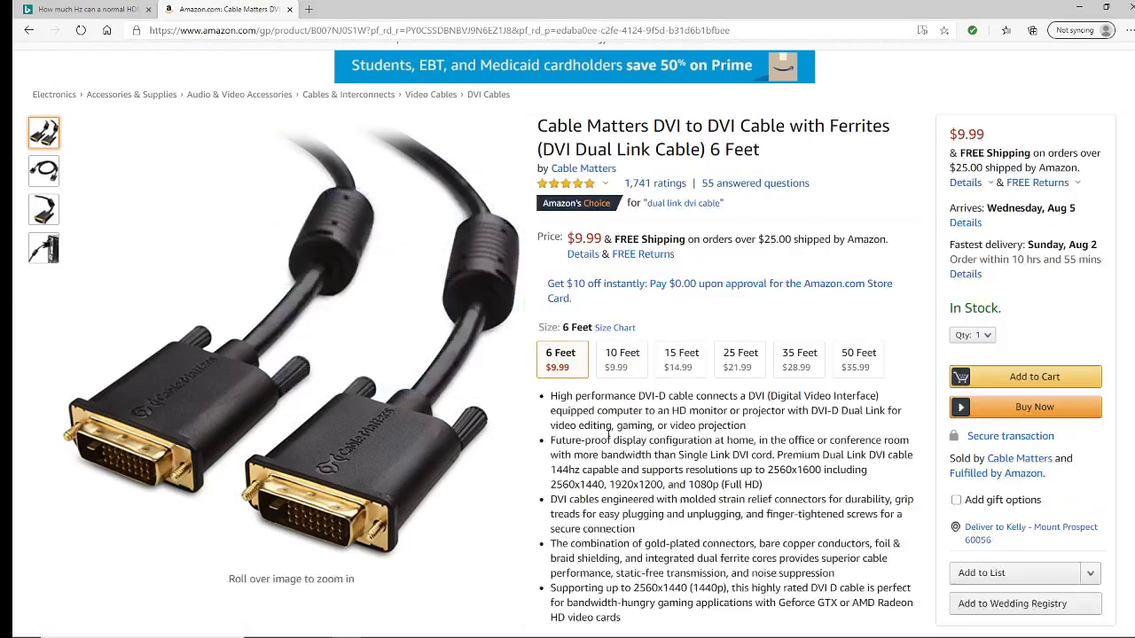
{"action": "scroll", "coordinate": [576, 439], "scroll_direction": "down", "scroll_amount": 1}
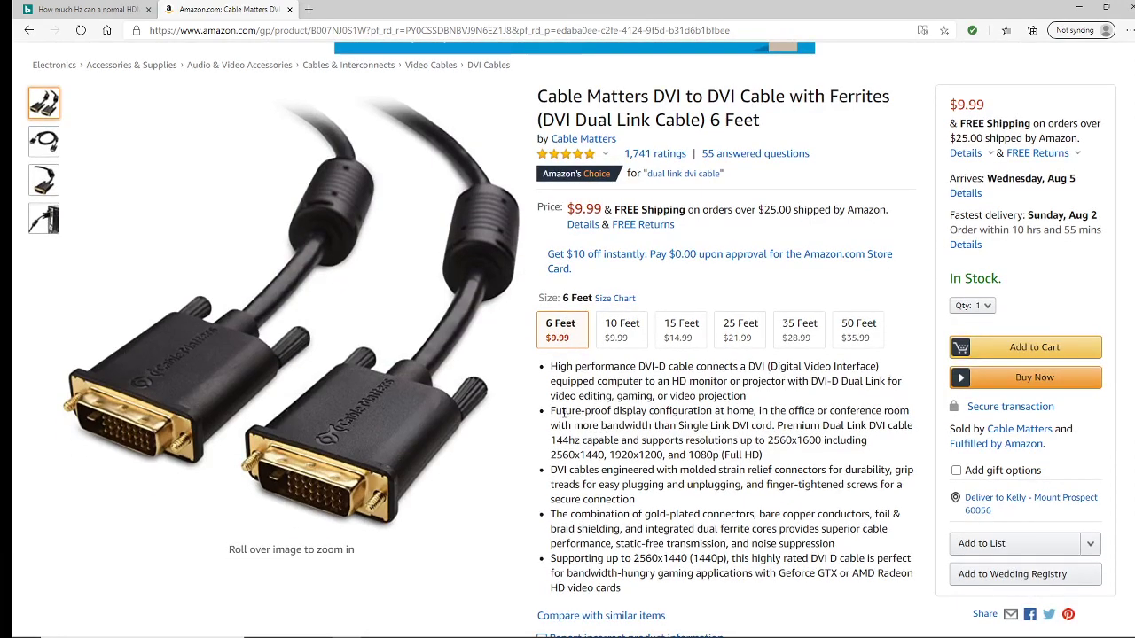
{"action": "left_click_drag", "start_coordinate": [552, 411], "coordinate": [800, 464]}
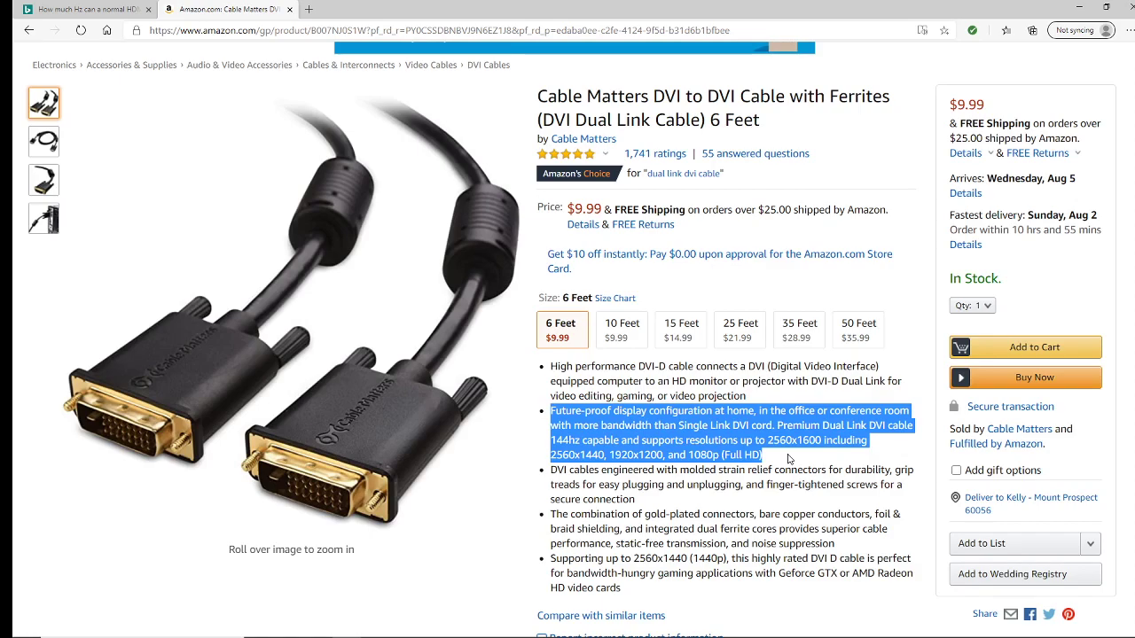